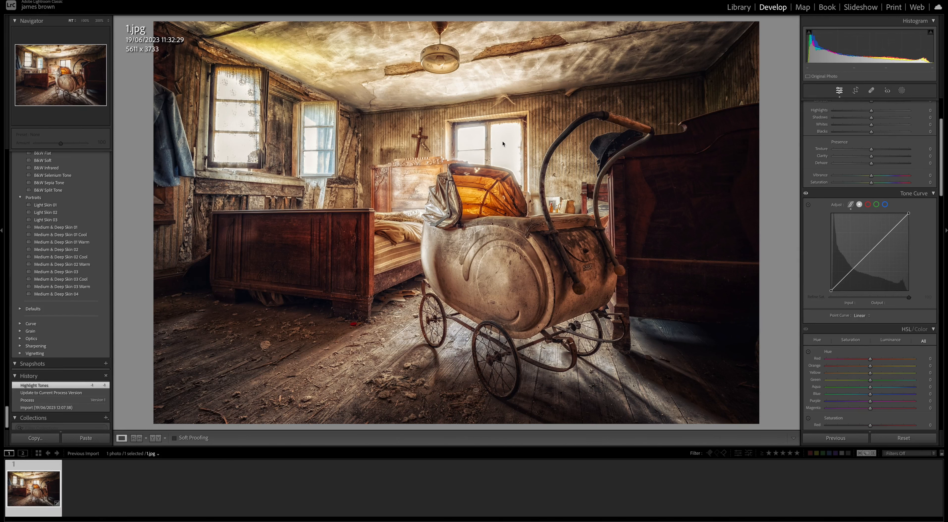
# - Create a brush mask with Auto Mask on and paint it over the wooden footboard of the bed
pyautogui.click(900, 91)
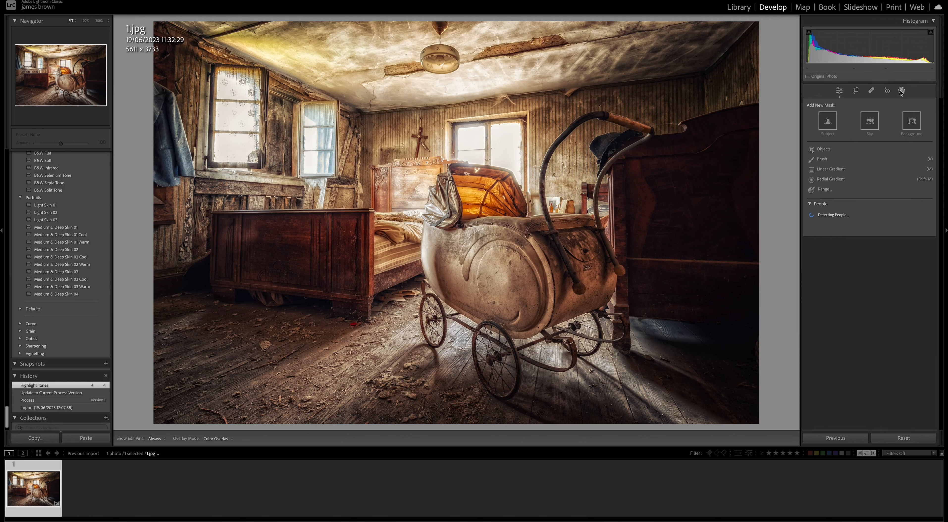
pyautogui.click(821, 160)
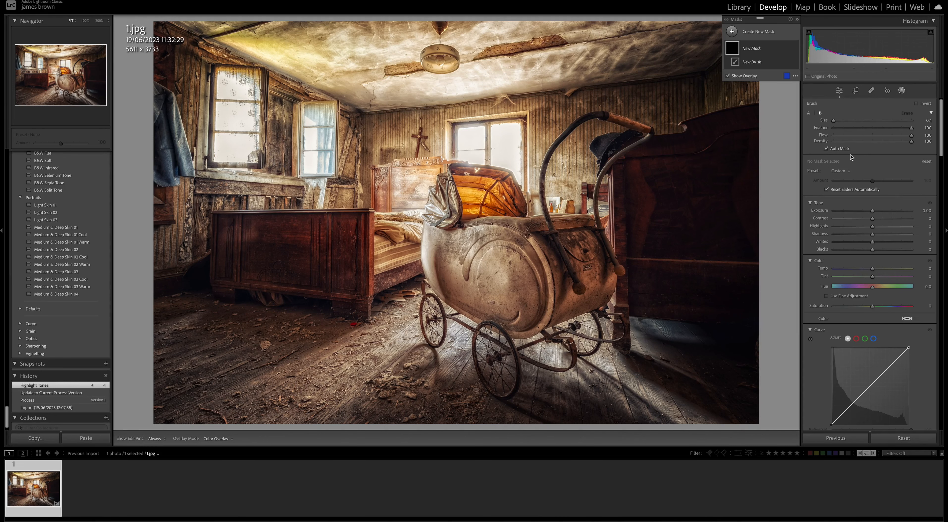
pyautogui.scroll(3, 300, 278)
pyautogui.press('h')
pyautogui.moveTo(314, 273)
pyautogui.mouseDown()
pyautogui.moveTo(334, 221)
pyautogui.moveTo(235, 225)
pyautogui.moveTo(226, 264)
pyautogui.moveTo(242, 258)
pyautogui.moveTo(298, 280)
pyautogui.moveTo(253, 282)
pyautogui.moveTo(321, 288)
pyautogui.mouseUp()
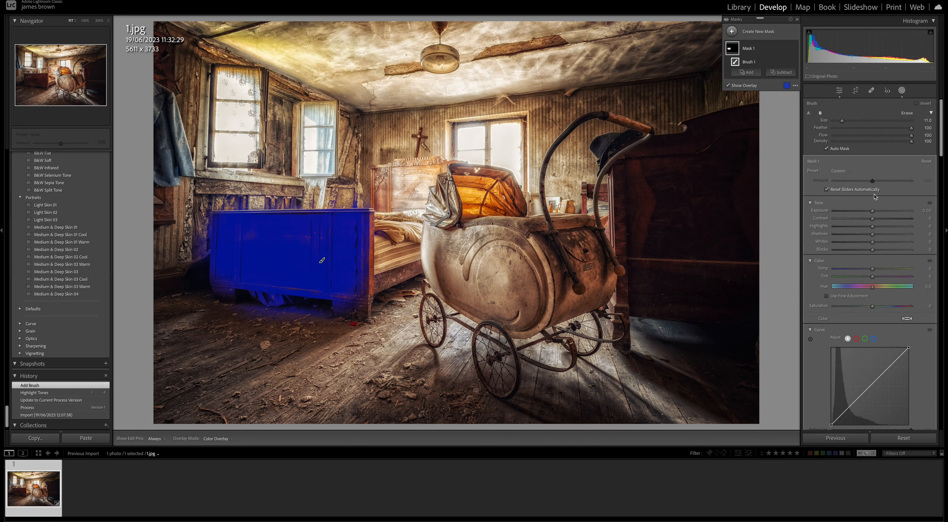
# - Hide the mask overlay and set the mask's grain to amount 58, size 14 and roughness 67
pyautogui.scroll(-8, 887, 199)
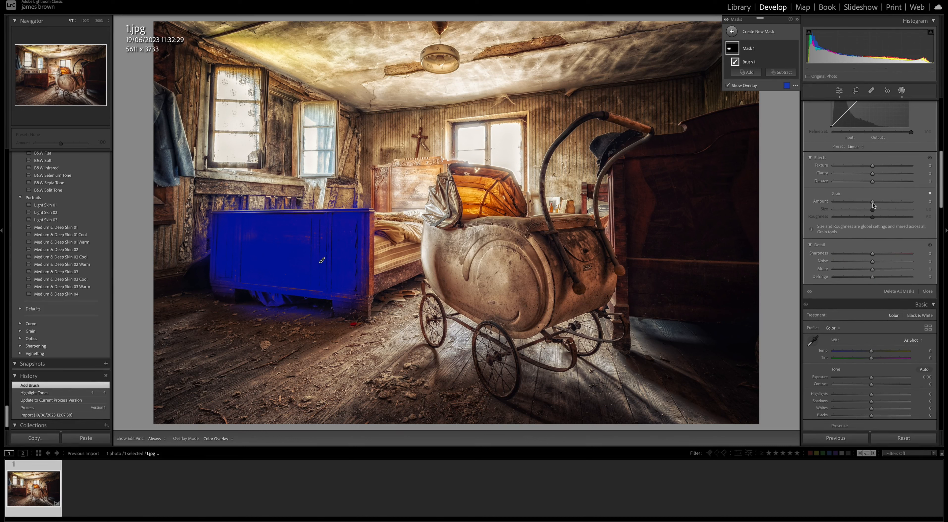
pyautogui.moveTo(873, 205); pyautogui.dragTo(876, 205)
pyautogui.press('o')
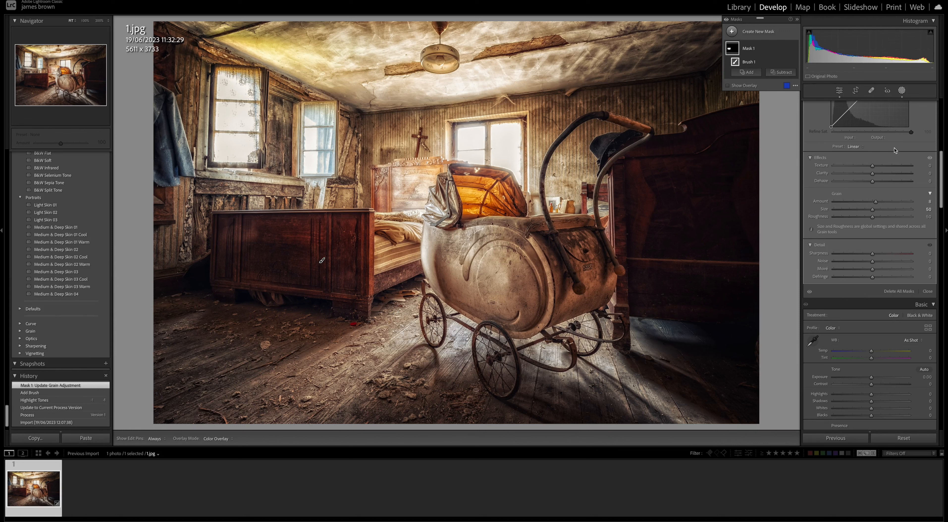
pyautogui.moveTo(877, 204)
pyautogui.mouseDown()
pyautogui.moveTo(902, 202)
pyautogui.moveTo(837, 202)
pyautogui.moveTo(899, 202)
pyautogui.moveTo(825, 210)
pyautogui.moveTo(884, 219)
pyautogui.mouseUp()
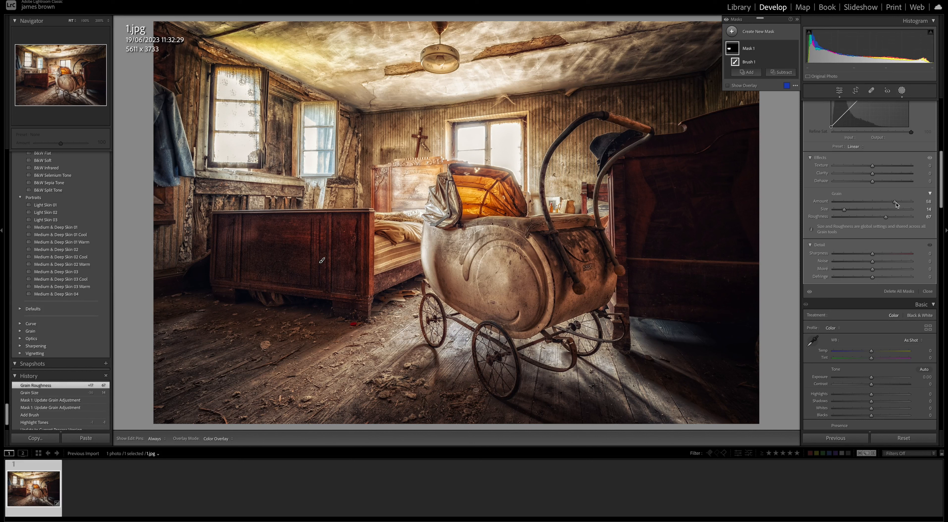
# - Lower the mask's grain amount to -100 and set both grain size and roughness to 0
pyautogui.moveTo(896, 205); pyautogui.dragTo(876, 204)
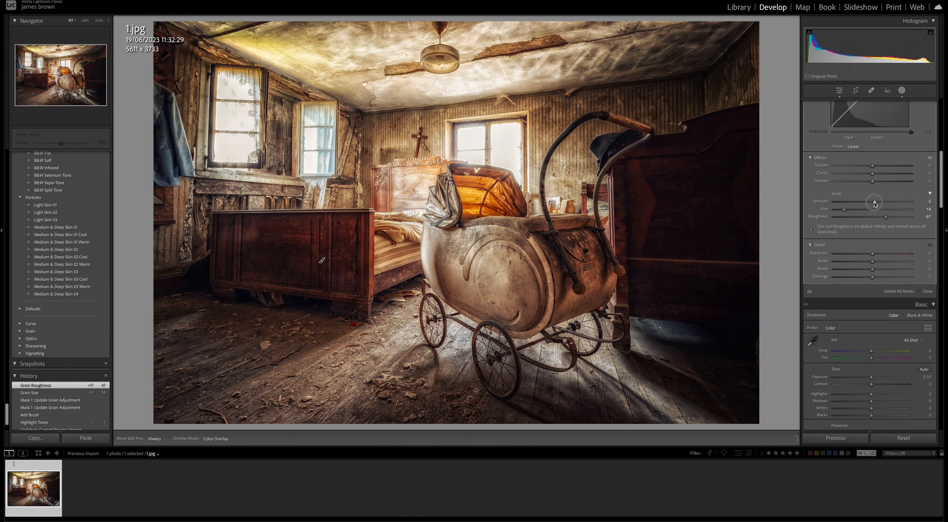
pyautogui.moveTo(875, 204); pyautogui.dragTo(874, 205)
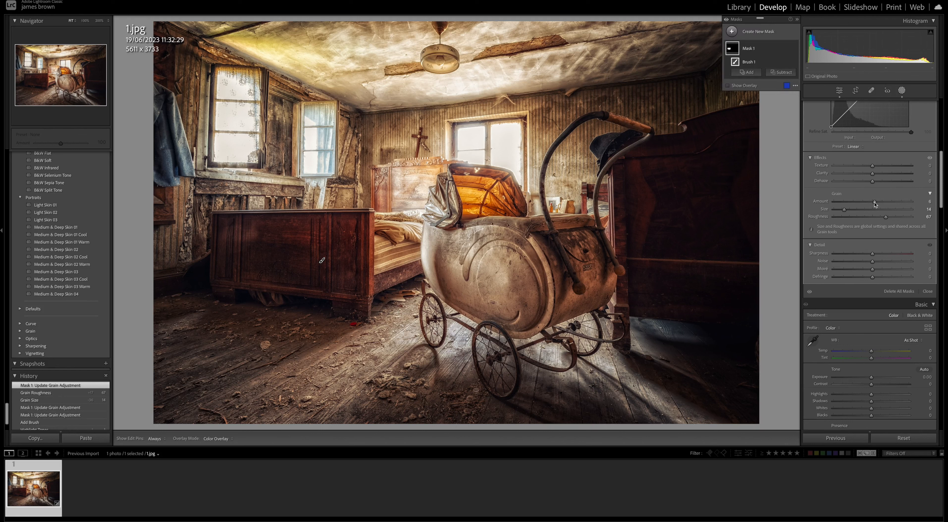
pyautogui.moveTo(875, 205); pyautogui.dragTo(815, 202)
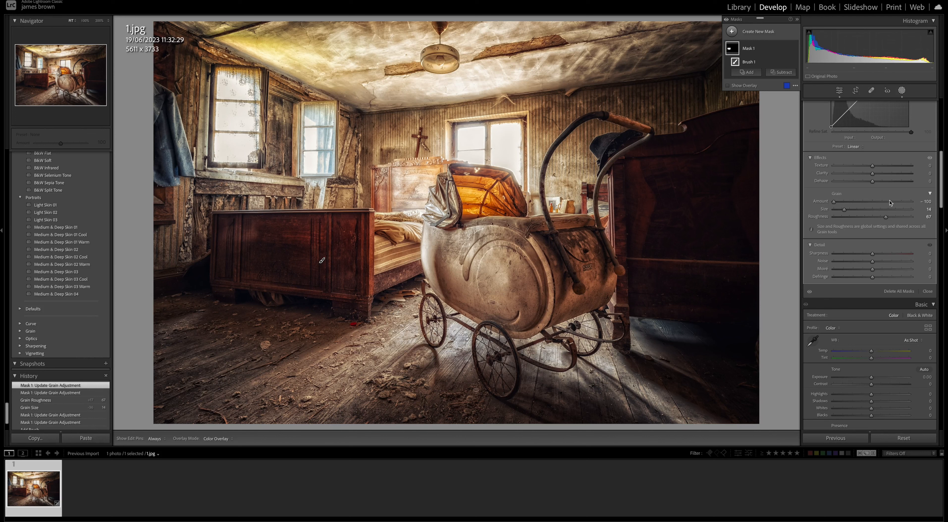
pyautogui.moveTo(844, 210); pyautogui.dragTo(818, 210)
pyautogui.moveTo(885, 217); pyautogui.dragTo(796, 223)
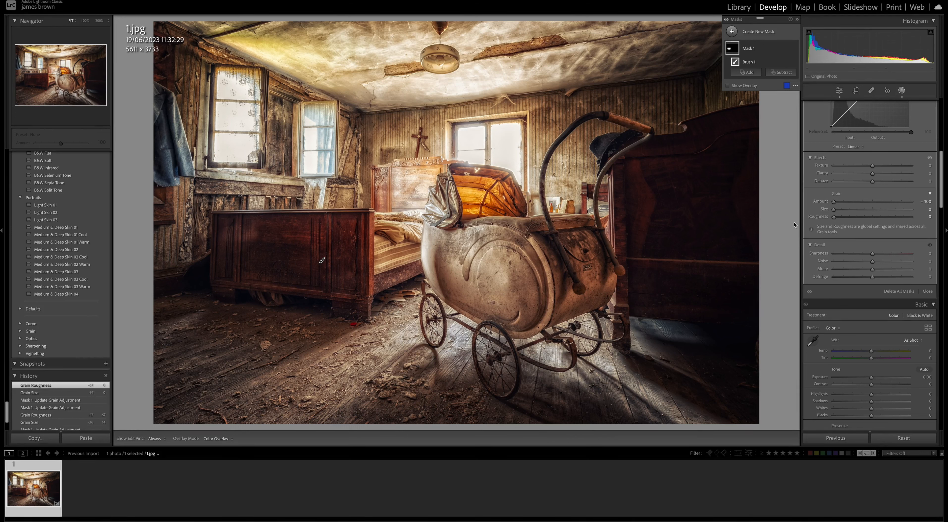
# - Check the bed's footboard up close and set the mask's grain amount to -13
pyautogui.press('z')
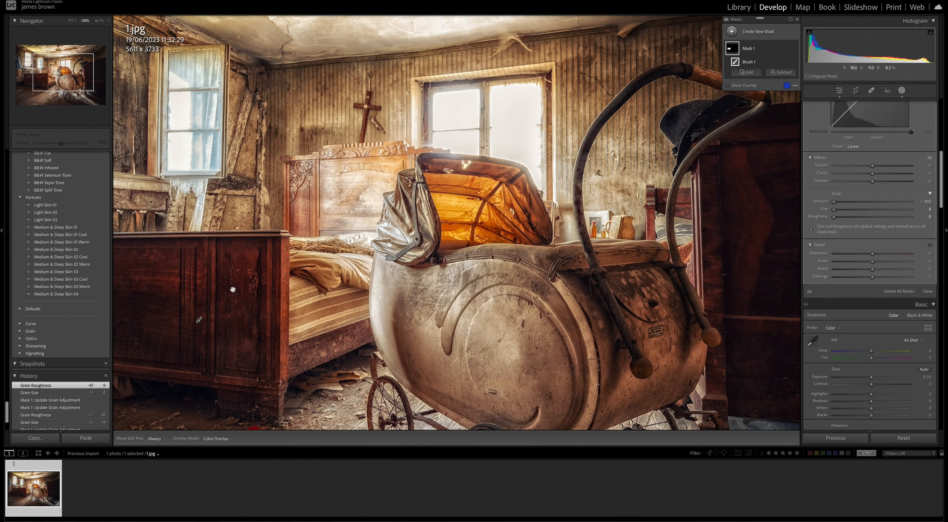
pyautogui.moveTo(233, 289); pyautogui.dragTo(391, 133)
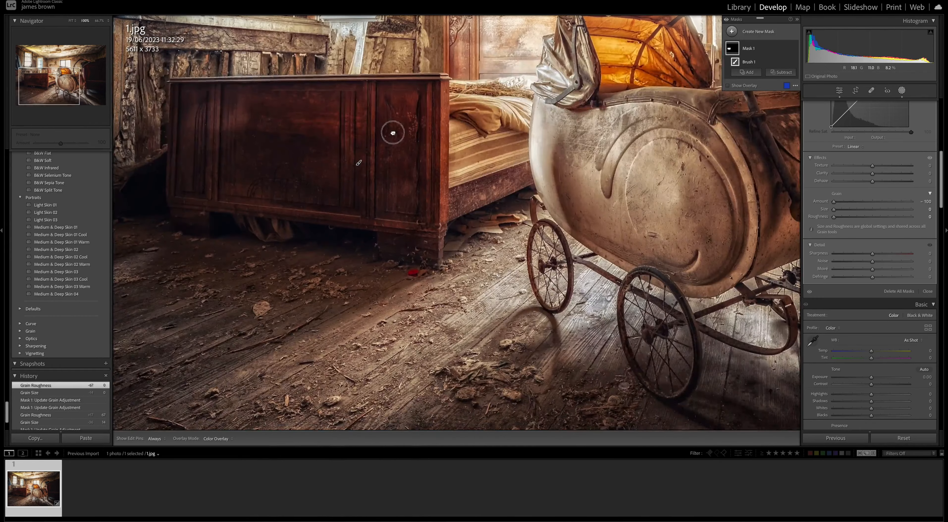
pyautogui.click(856, 200)
pyautogui.click(867, 201)
pyautogui.scroll(-1, 871, 202)
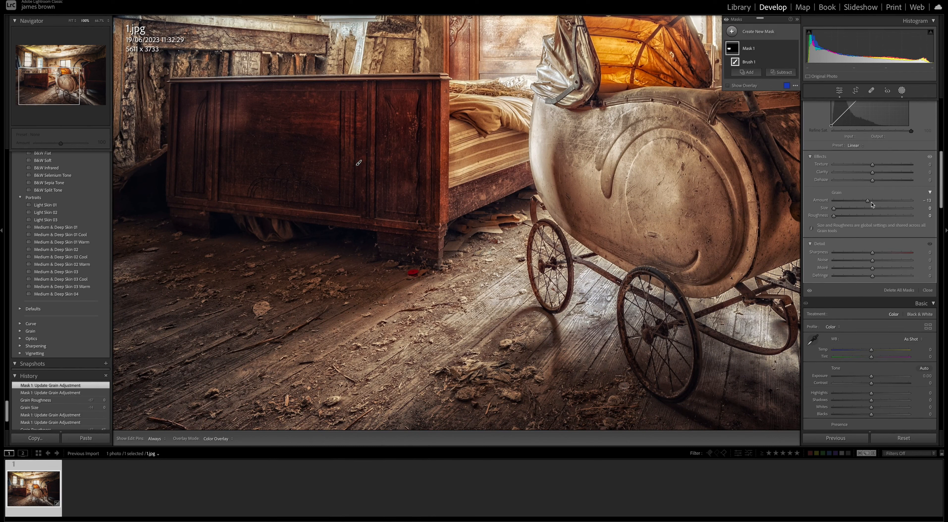
# - Delete the brush and its mask, and return to the general edit controls
pyautogui.press('Delete')
pyautogui.scroll(5, 871, 199)
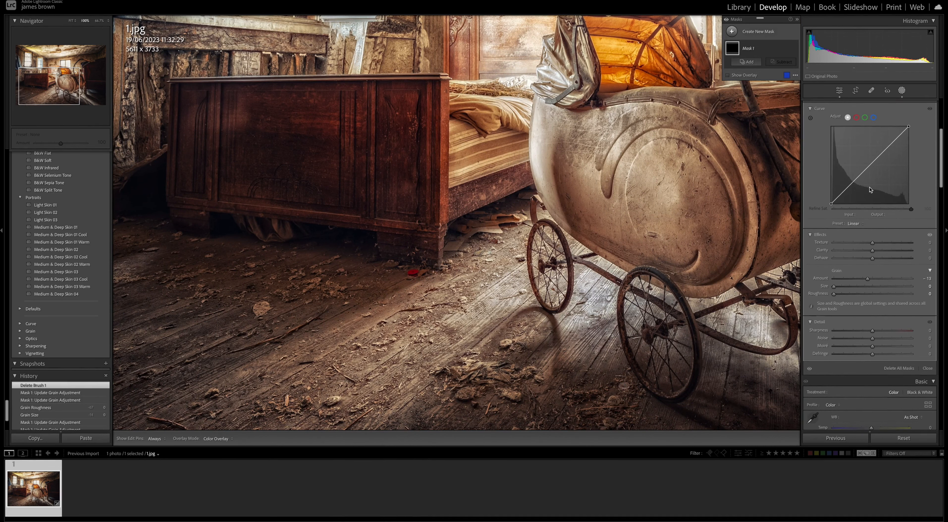
pyautogui.scroll(4, 870, 189)
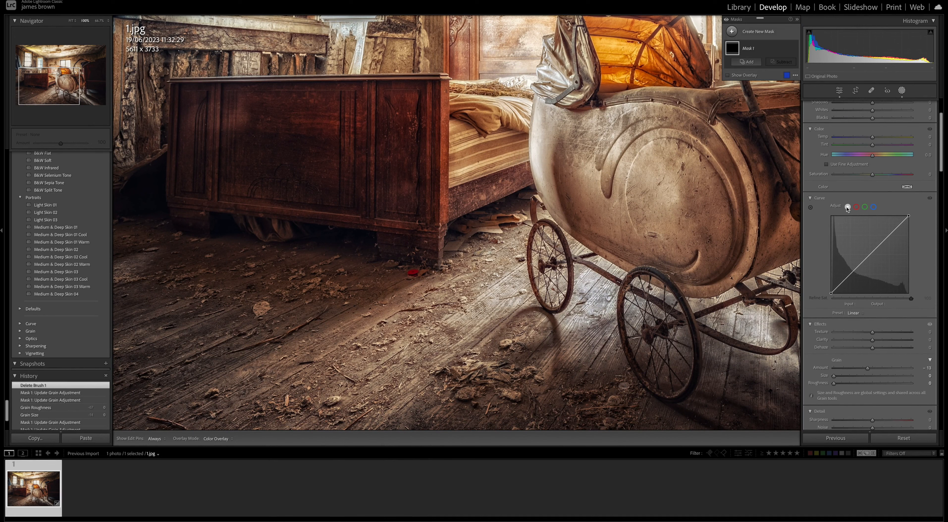
pyautogui.press('Delete')
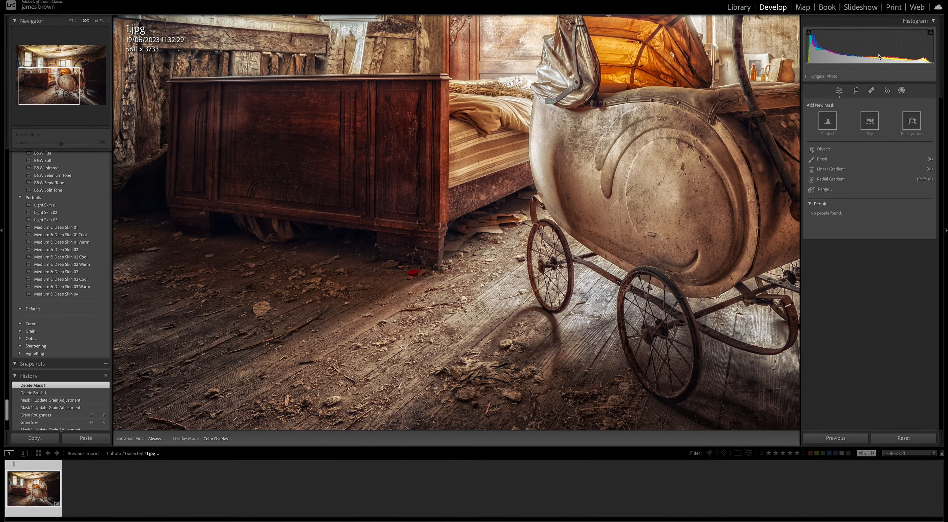
pyautogui.click(839, 90)
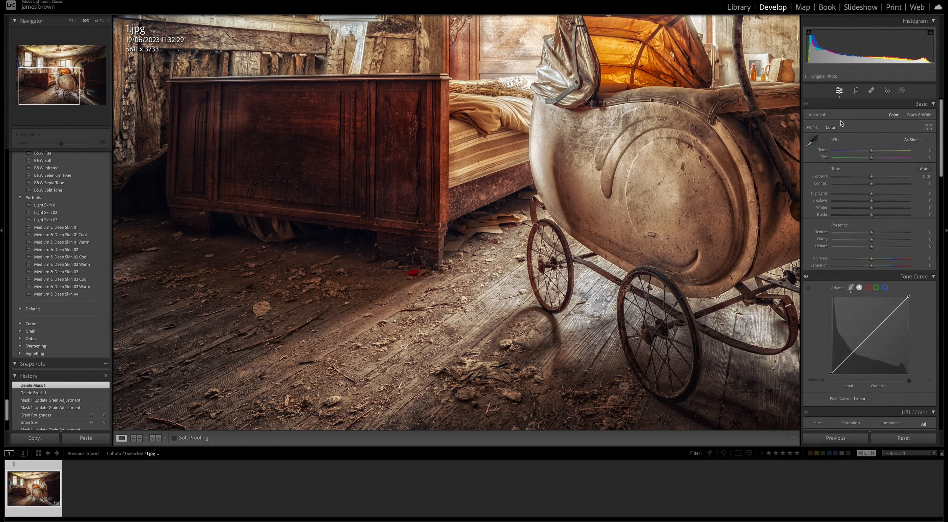
# - Shape a custom point curve with shadow, midtone and highlight points, raising the midtone point to input 101, output 123
pyautogui.scroll(-5, 844, 216)
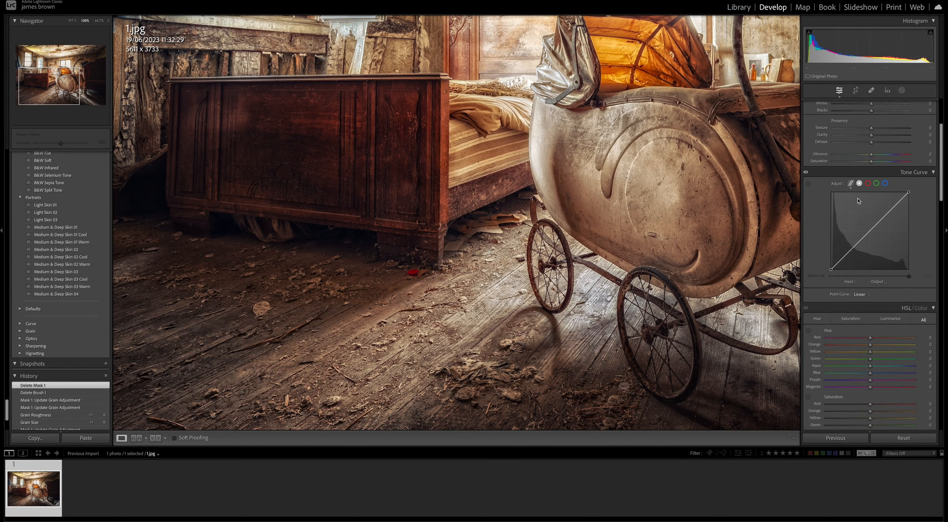
pyautogui.scroll(-3, 873, 236)
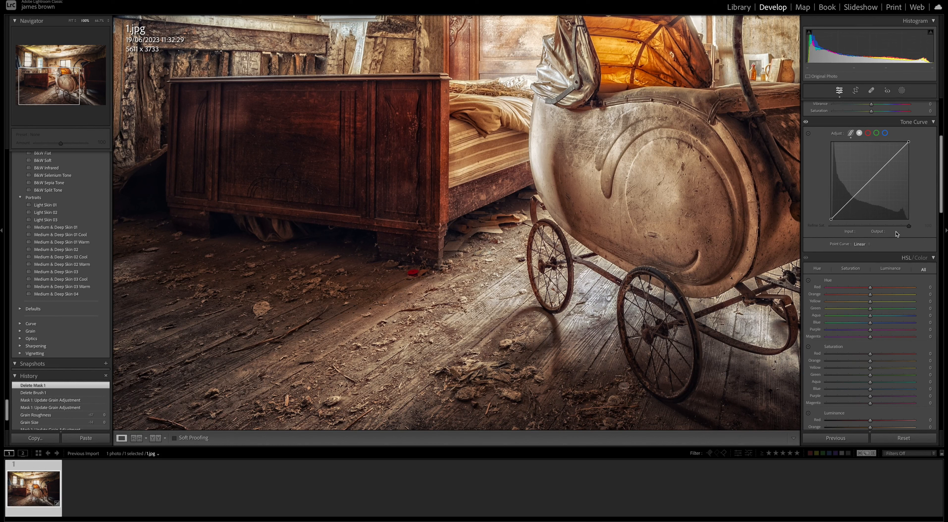
pyautogui.hotkey('ctrl', '-')
pyautogui.click(887, 163)
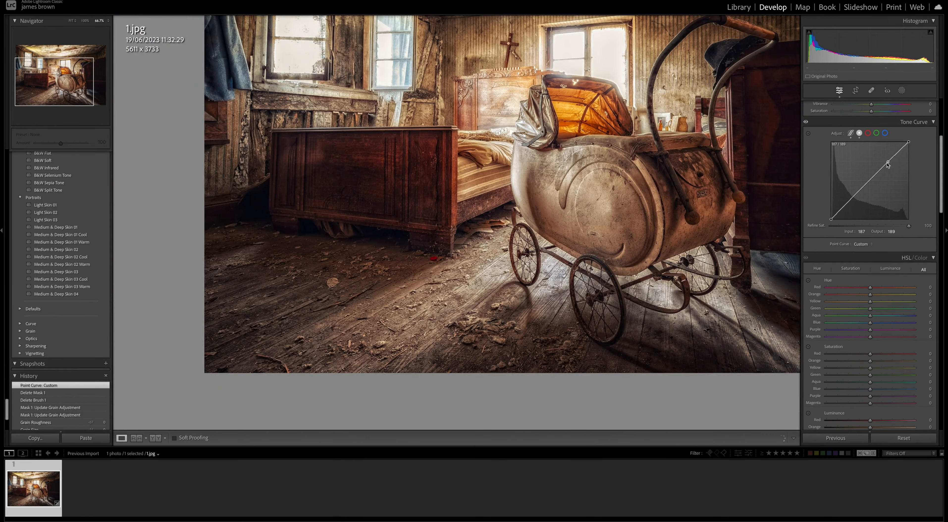
pyautogui.click(869, 181)
pyautogui.click(850, 202)
pyautogui.moveTo(849, 201); pyautogui.dragTo(850, 203)
pyautogui.moveTo(888, 163); pyautogui.dragTo(861, 181)
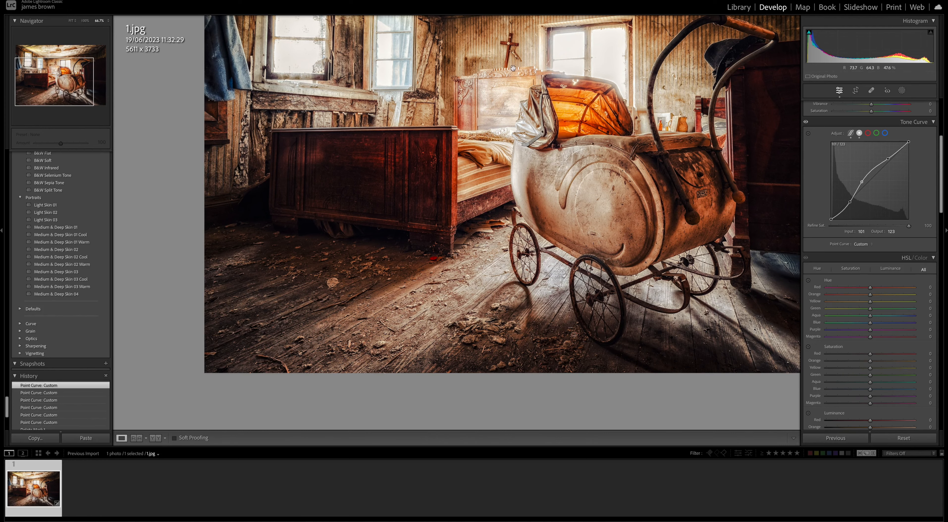
# - Compare the photo before and after side by side, try Refine Saturation at 0, and set it to 63
pyautogui.press('y')
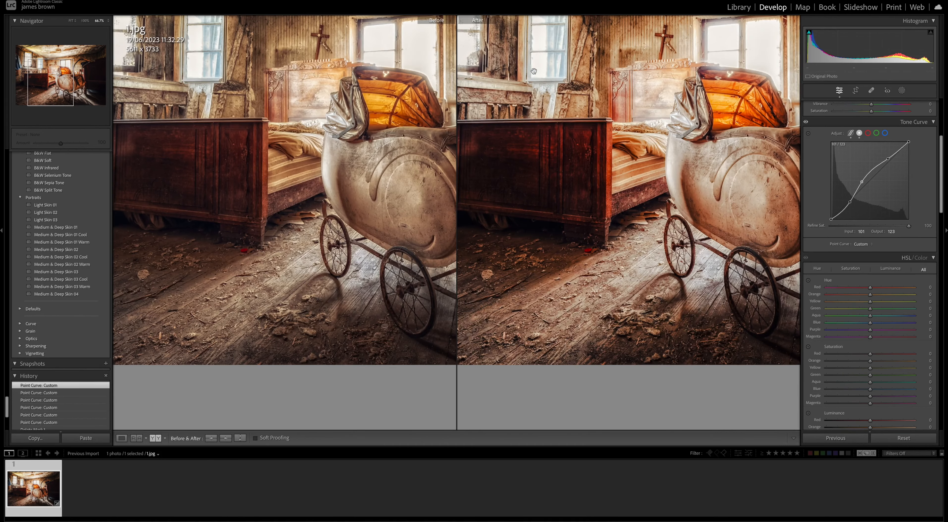
pyautogui.moveTo(652, 101); pyautogui.dragTo(571, 137)
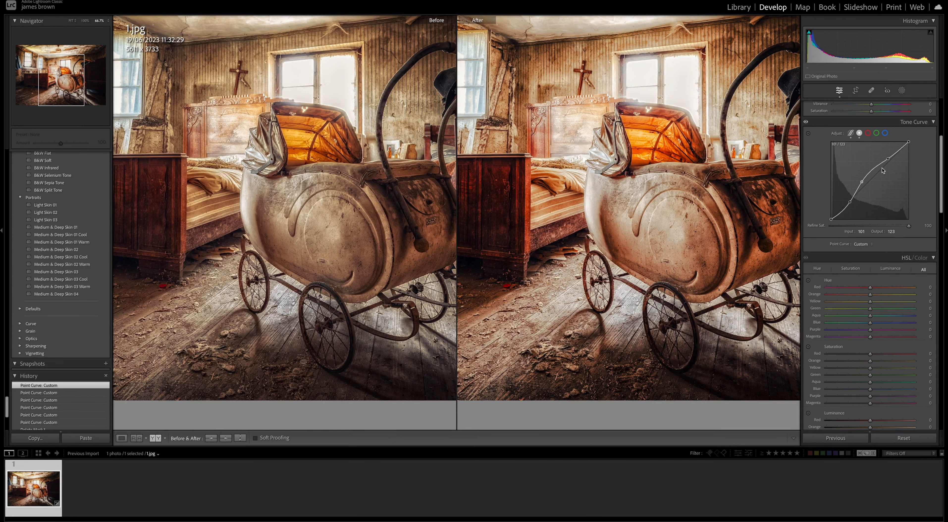
pyautogui.moveTo(909, 225); pyautogui.dragTo(806, 228)
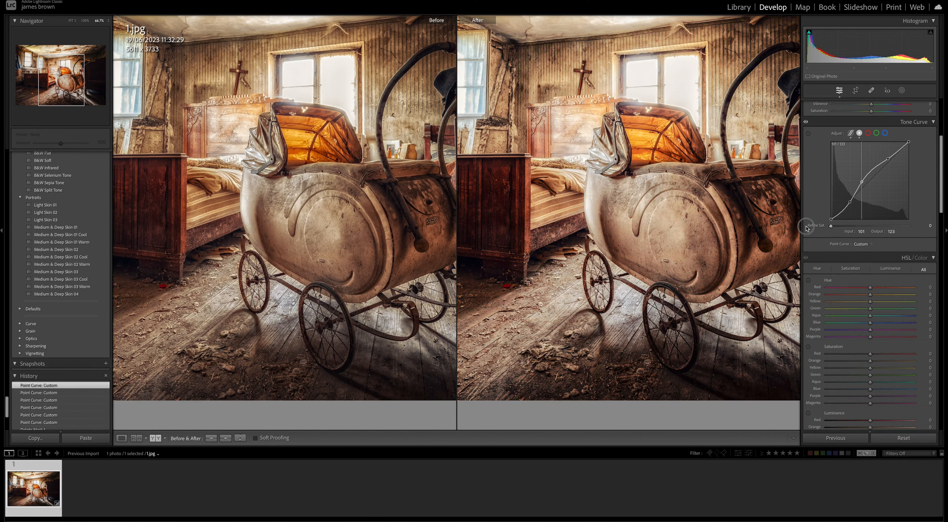
pyautogui.moveTo(805, 228); pyautogui.dragTo(881, 228)
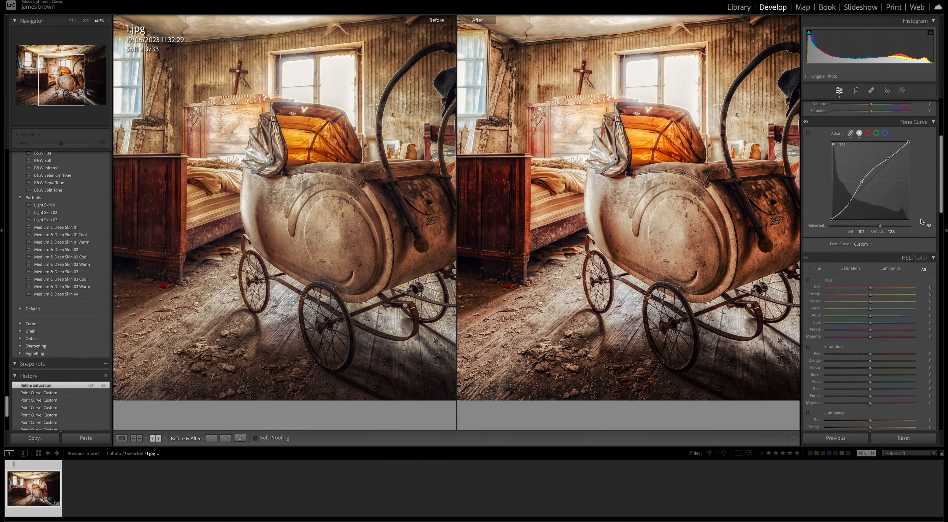
# - Move the curve's midtone point to input 132, output 125, and set Refine Saturation to 84
pyautogui.moveTo(694, 153); pyautogui.dragTo(664, 155)
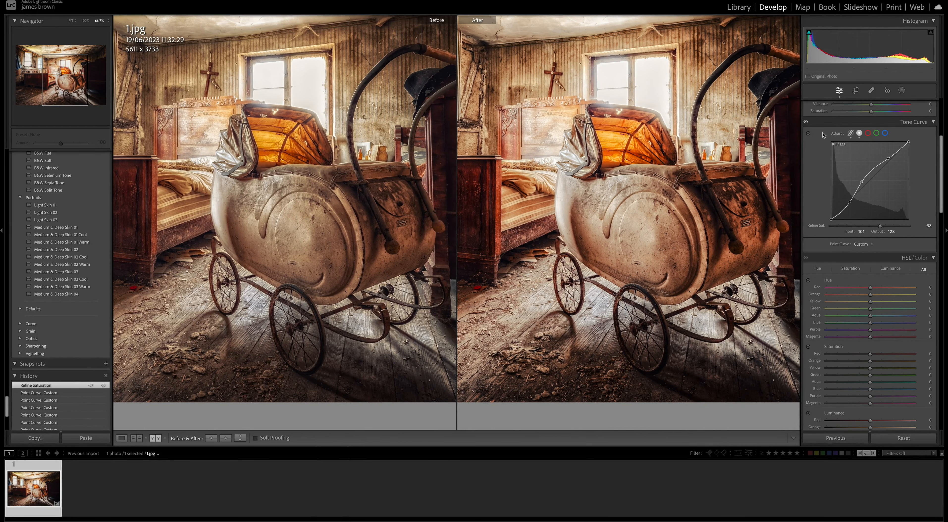
pyautogui.moveTo(863, 186); pyautogui.dragTo(871, 181)
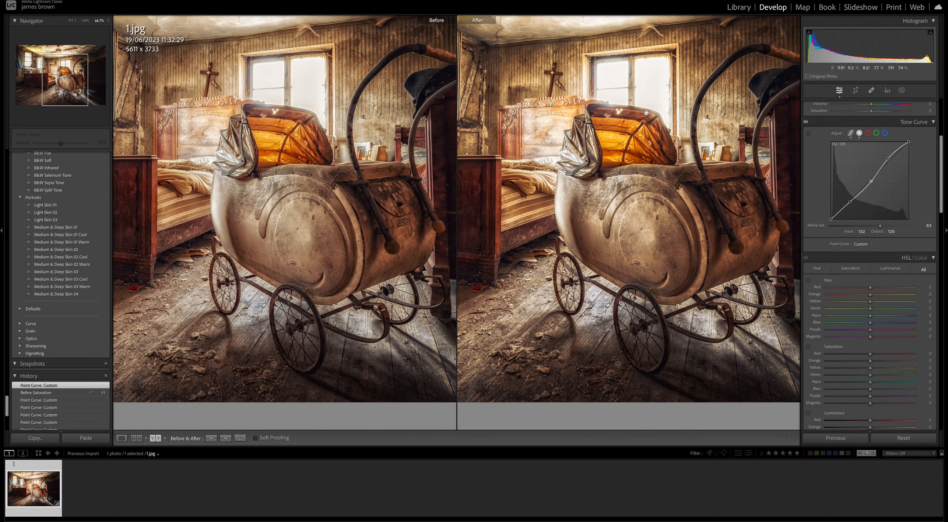
pyautogui.moveTo(882, 229)
pyautogui.mouseDown()
pyautogui.moveTo(834, 231)
pyautogui.moveTo(945, 229)
pyautogui.moveTo(796, 236)
pyautogui.moveTo(897, 225)
pyautogui.mouseUp()
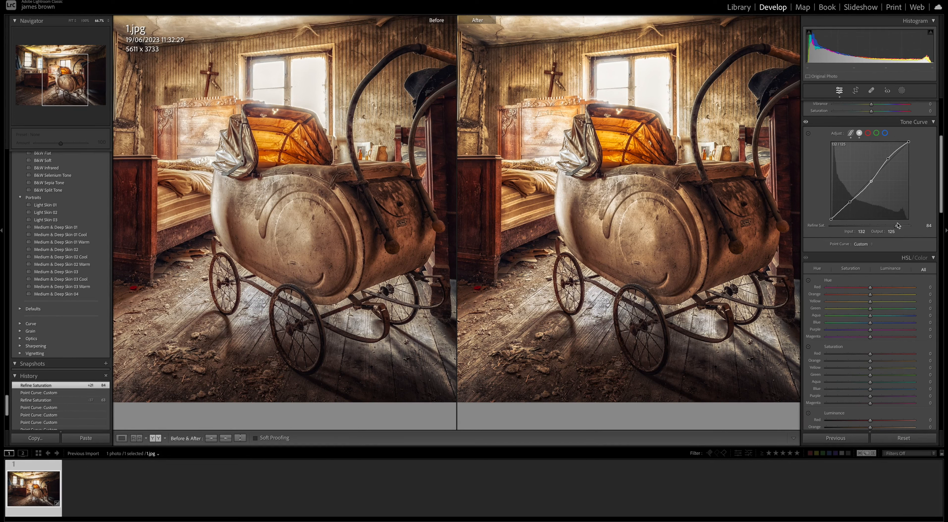
# - Leave the before/after comparison and restore the photo to its Import history state
pyautogui.press('y')
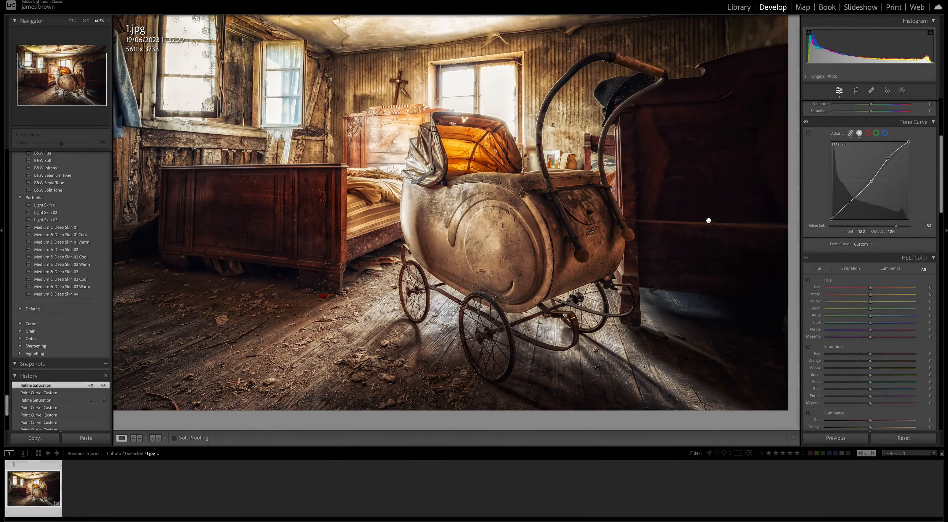
pyautogui.scroll(-5, 86, 390)
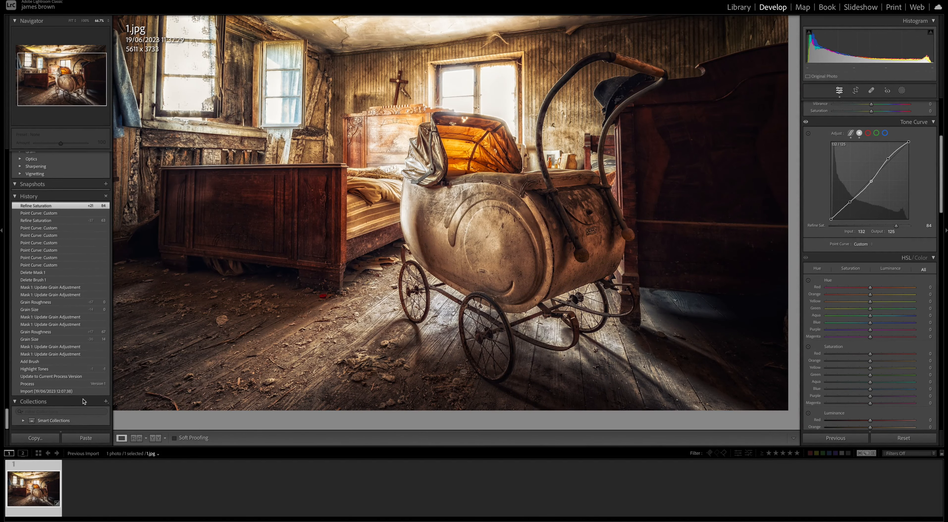
pyautogui.click(87, 393)
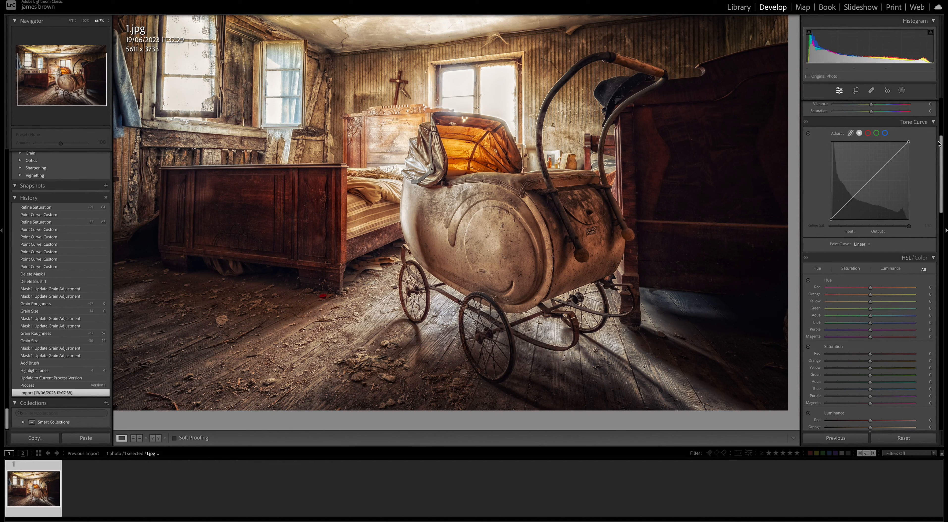
# - View the HSL hue, saturation and luminance adjustments one by one, and show all of them together again
pyautogui.scroll(-3, 903, 335)
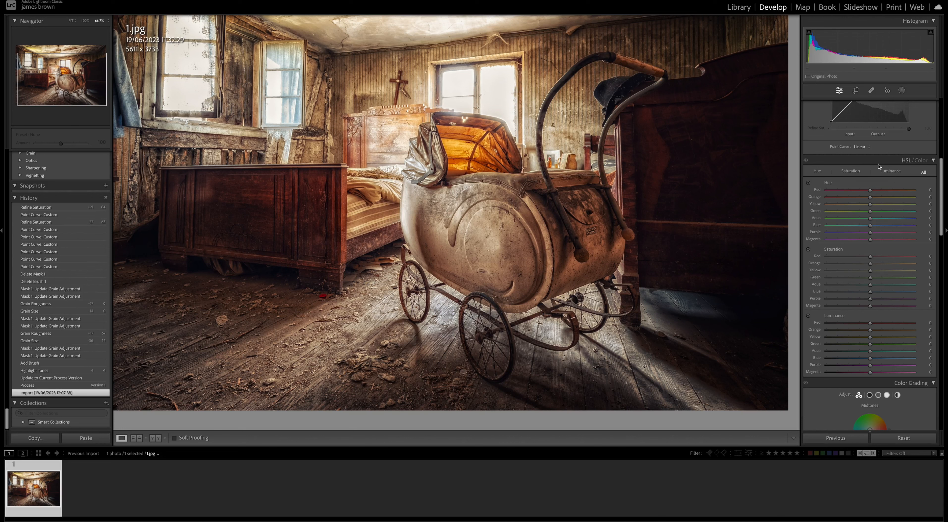
pyautogui.click(817, 172)
pyautogui.click(852, 172)
pyautogui.click(898, 173)
pyautogui.click(923, 172)
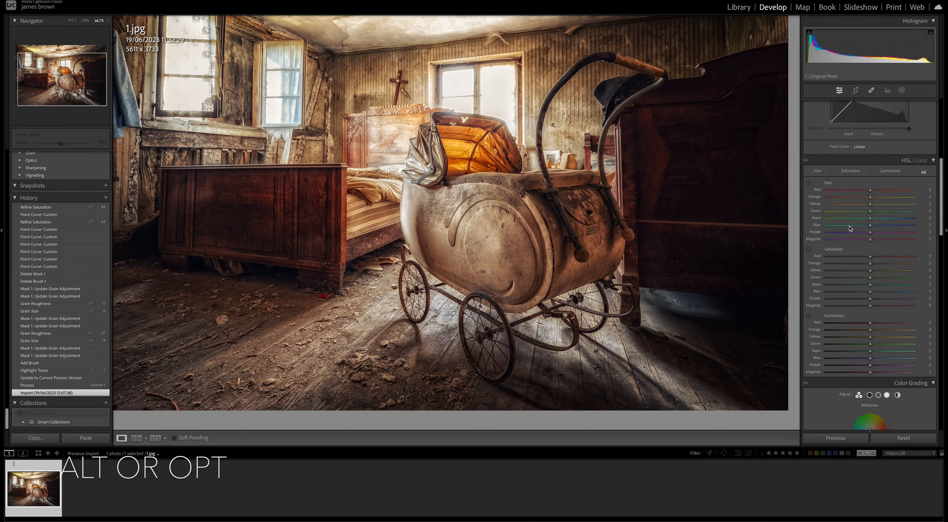
# - Preview which parts of the photo the purple and another cool hue range affect, leaving their hue adjustments at 0
pyautogui.moveTo(538, 194)
pyautogui.mouseDown()
pyautogui.moveTo(536, 210)
pyautogui.moveTo(547, 210)
pyautogui.mouseUp()
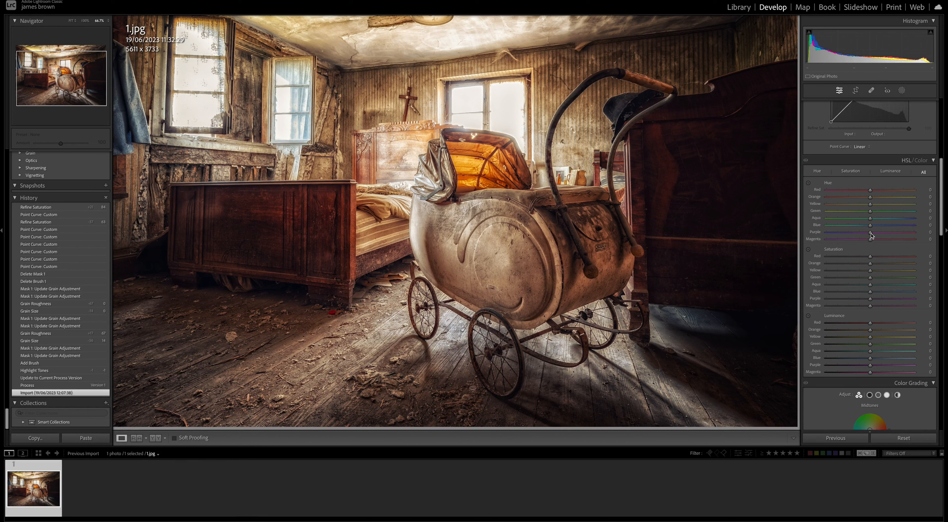
pyautogui.press('alt')
pyautogui.keyDown('alt'); pyautogui.click(870, 233); pyautogui.keyUp('alt')
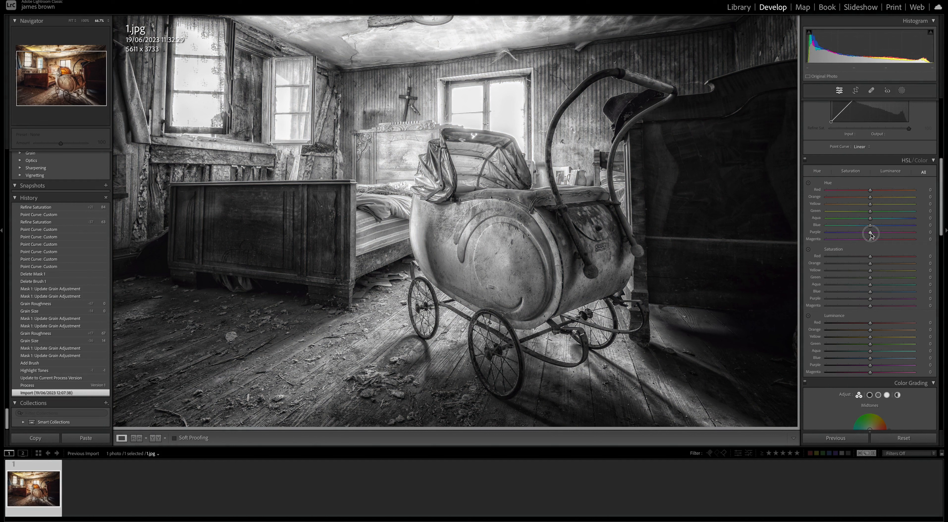
pyautogui.moveTo(871, 234)
pyautogui.mouseDown()
pyautogui.moveTo(910, 237)
pyautogui.moveTo(849, 240)
pyautogui.moveTo(900, 236)
pyautogui.moveTo(870, 238)
pyautogui.mouseUp()
pyautogui.keyDown('alt'); pyautogui.click(870, 220); pyautogui.keyUp('alt')
pyautogui.moveTo(871, 221); pyautogui.dragTo(872, 221)
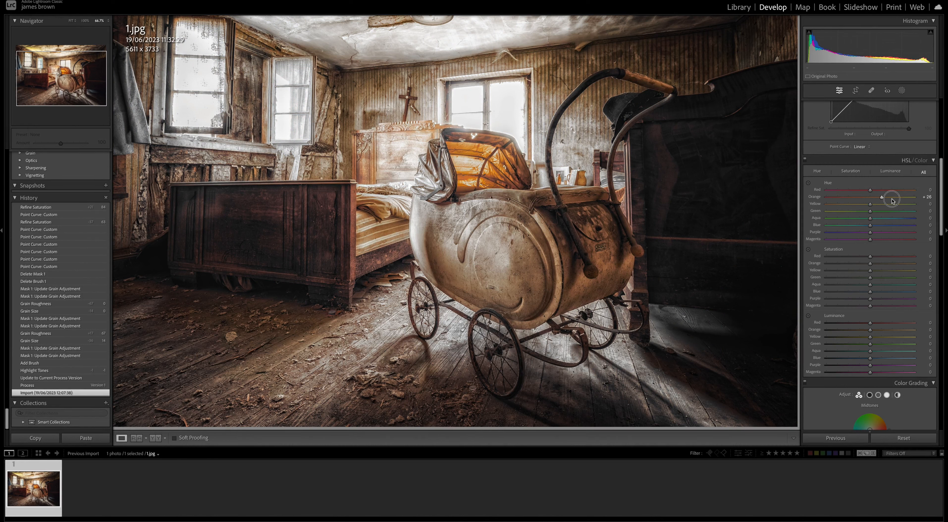
# - Preview the affected color ranges while setting the orange hue to +9, red hue to +13 and yellow hue to -55
pyautogui.moveTo(870, 197)
pyautogui.mouseDown()
pyautogui.moveTo(846, 199)
pyautogui.moveTo(899, 197)
pyautogui.moveTo(874, 197)
pyautogui.mouseUp()
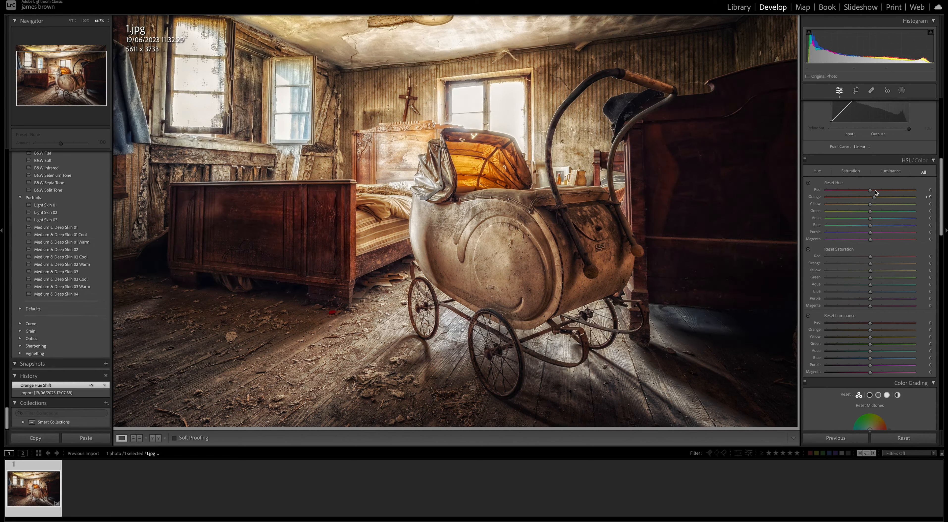
pyautogui.keyDown('alt'); pyautogui.click(870, 191); pyautogui.keyUp('alt')
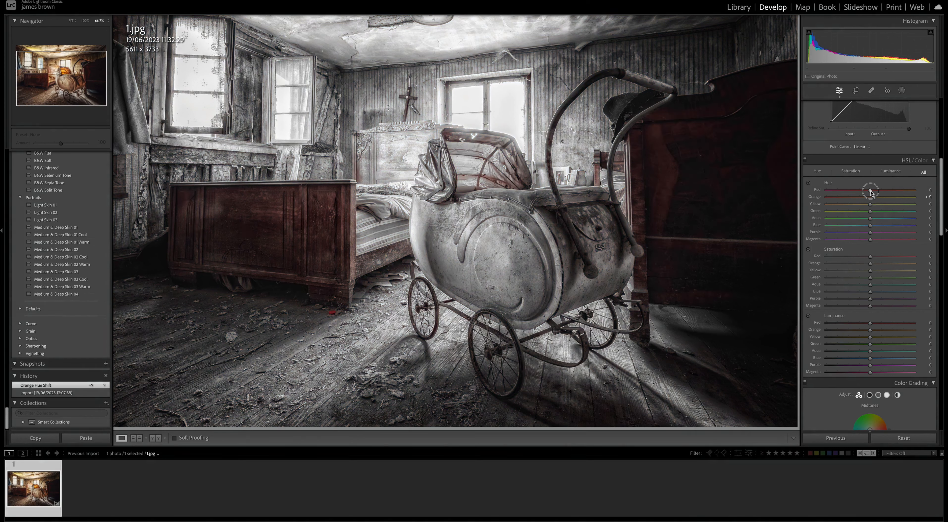
pyautogui.moveTo(870, 190); pyautogui.dragTo(906, 205)
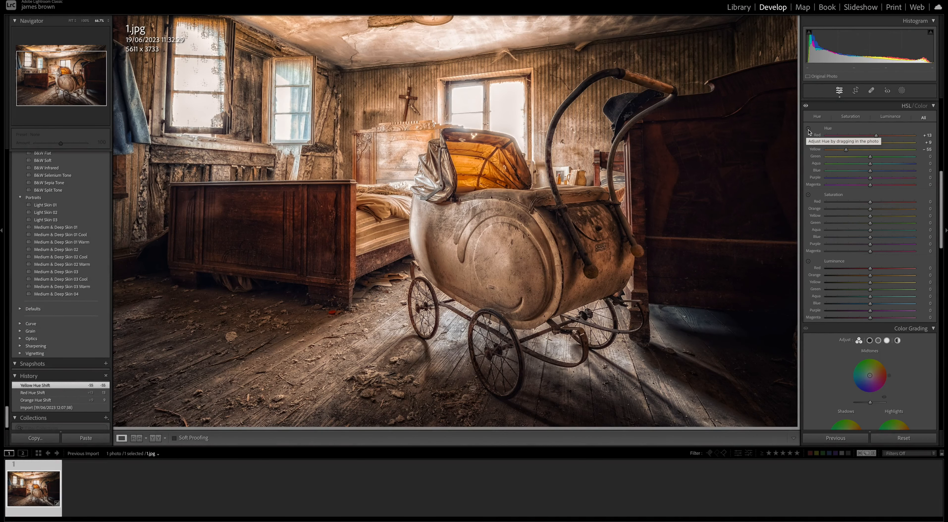
# - Adjust hue directly on the bed and back wall with range preview, bringing red to +11, yellow to -57 and orange to +1
pyautogui.click(808, 129)
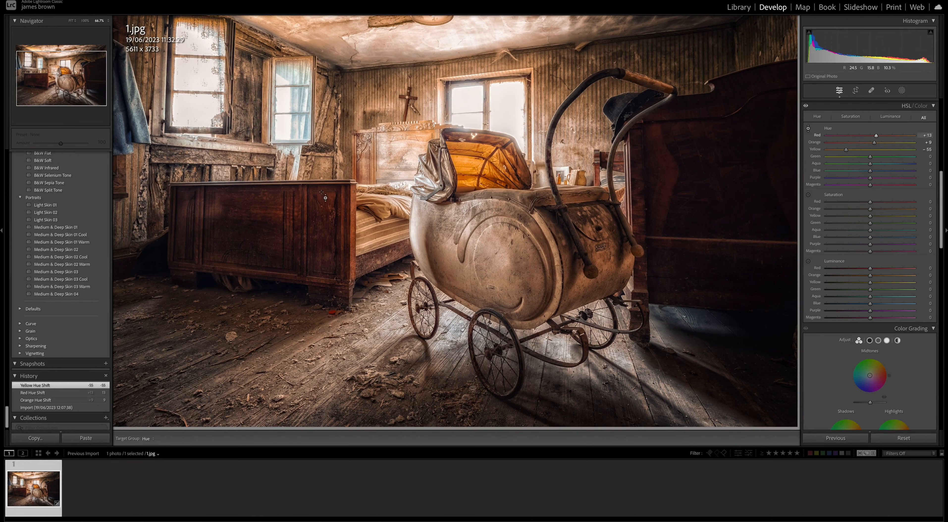
pyautogui.press('alt')
pyautogui.keyDown('alt'); pyautogui.click(322, 197); pyautogui.keyUp('alt')
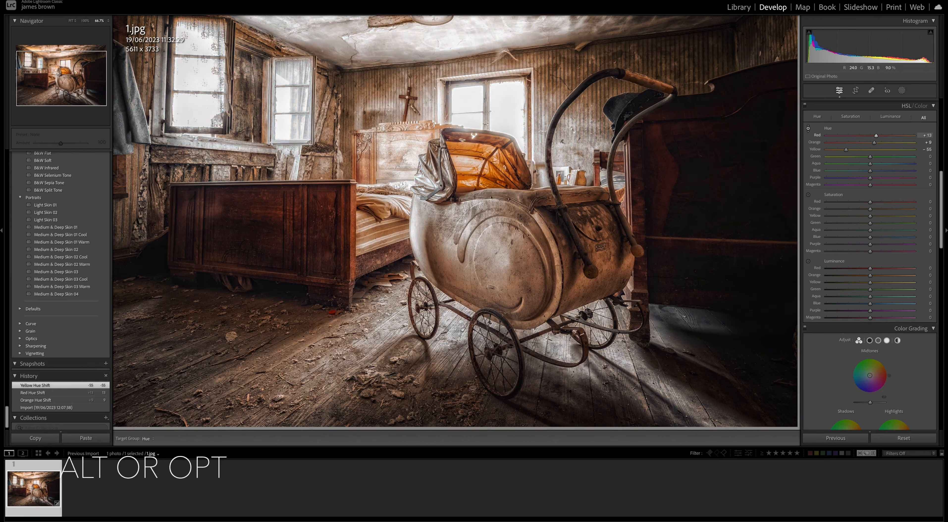
pyautogui.moveTo(322, 198)
pyautogui.mouseDown()
pyautogui.moveTo(322, 162)
pyautogui.moveTo(322, 222)
pyautogui.moveTo(322, 190)
pyautogui.moveTo(322, 199)
pyautogui.mouseUp()
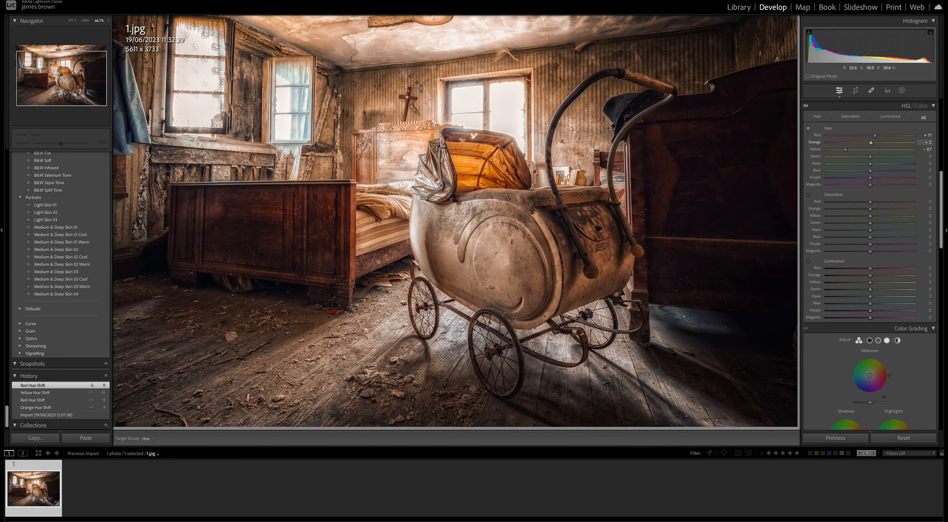
pyautogui.moveTo(430, 87); pyautogui.dragTo(422, 177)
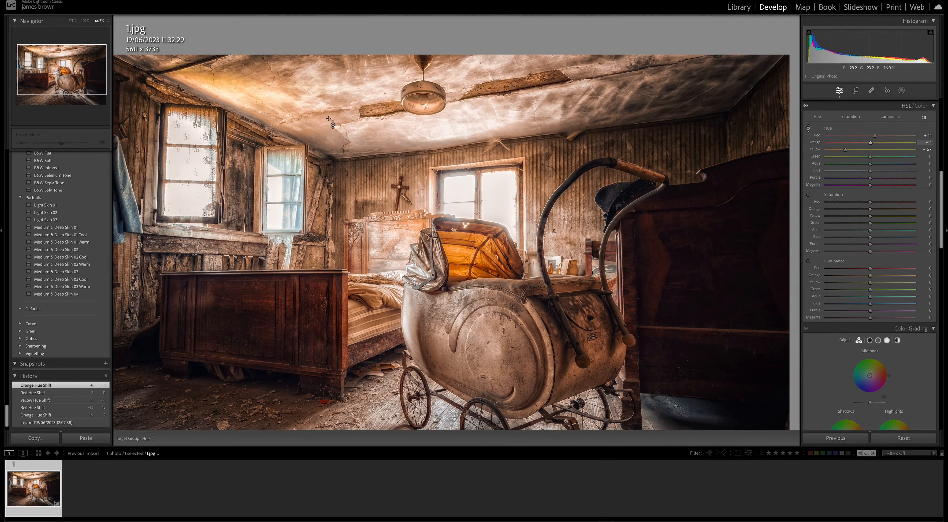
# - Adjust the hue directly on the ceiling while previewing its color range, bringing yellow to -56
pyautogui.press('alt')
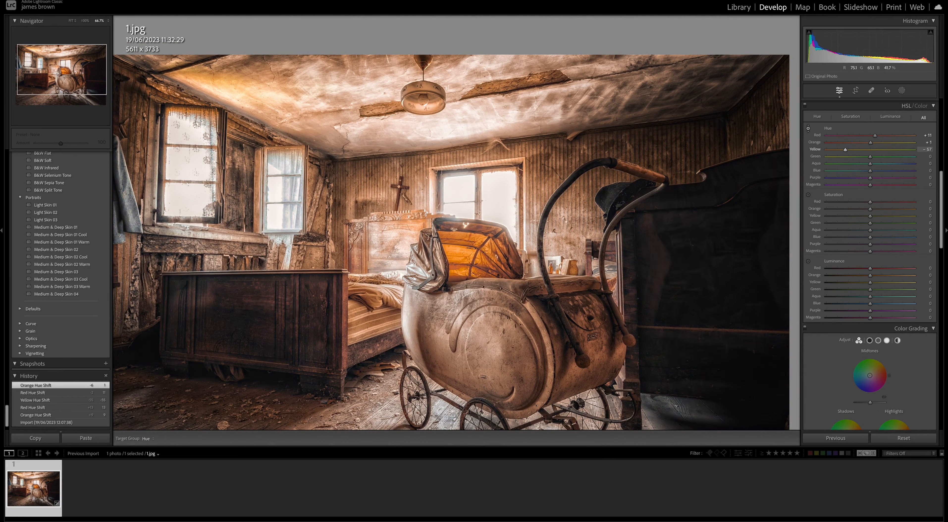
pyautogui.moveTo(214, 94)
pyautogui.mouseDown()
pyautogui.moveTo(214, 76)
pyautogui.moveTo(214, 123)
pyautogui.moveTo(213, 109)
pyautogui.mouseUp()
pyautogui.moveTo(228, 78); pyautogui.dragTo(228, 79)
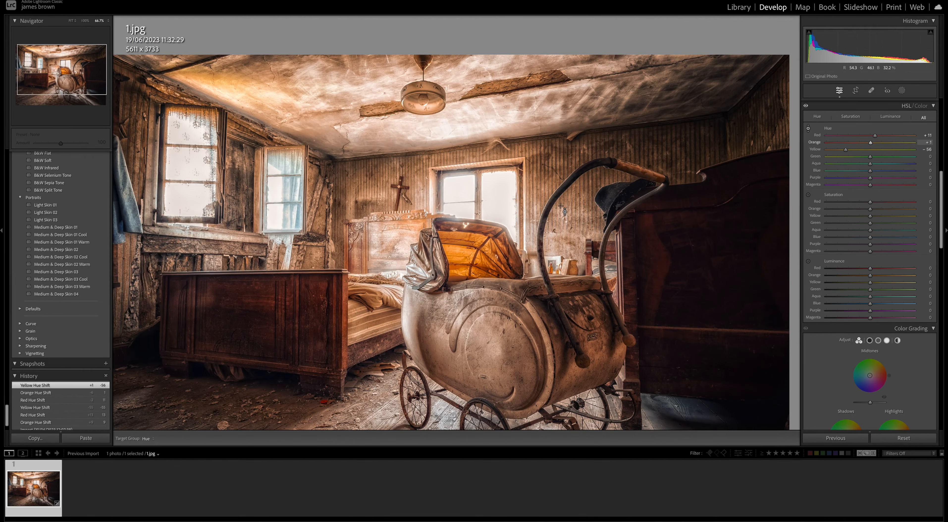
pyautogui.hotkey('ctrl', '-')
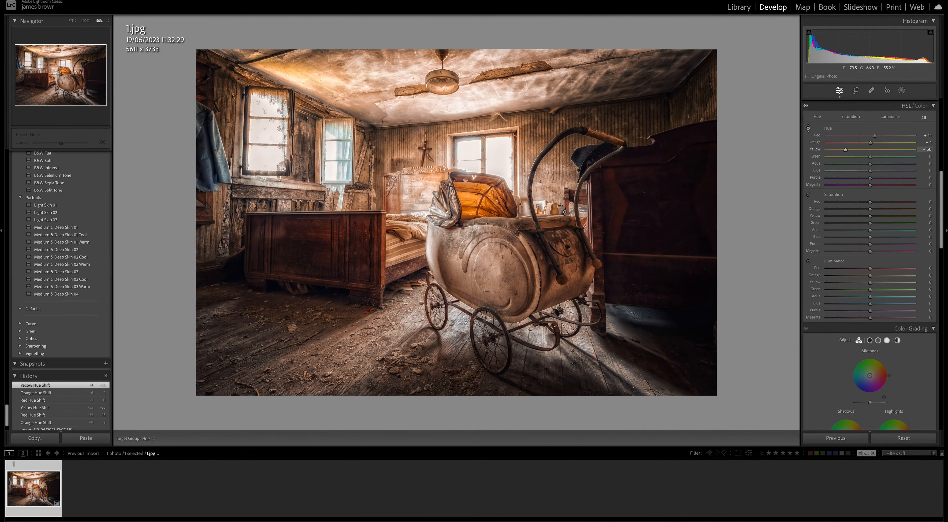
# - Start a new develop preset, try the separate Parametric Curve and Point Curve settings on and off, and cancel the preset
pyautogui.scroll(10, 92, 224)
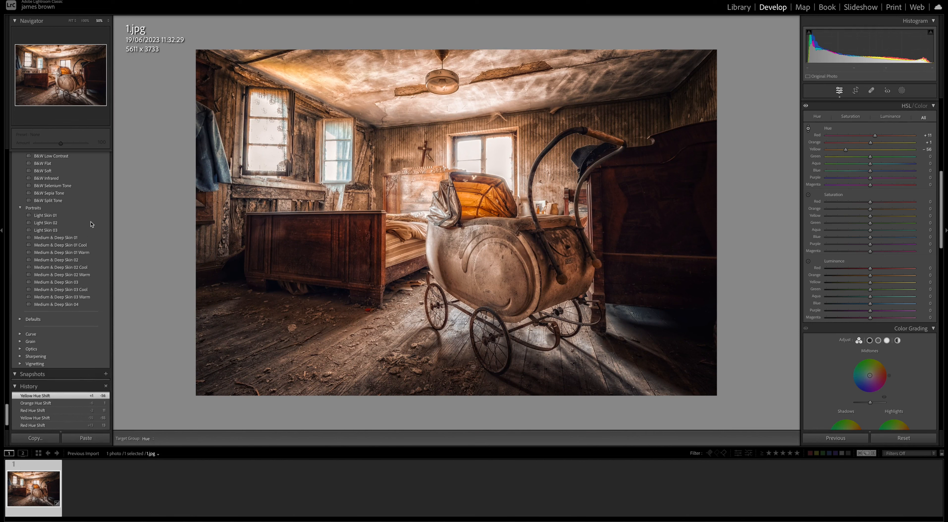
pyautogui.scroll(15, 92, 225)
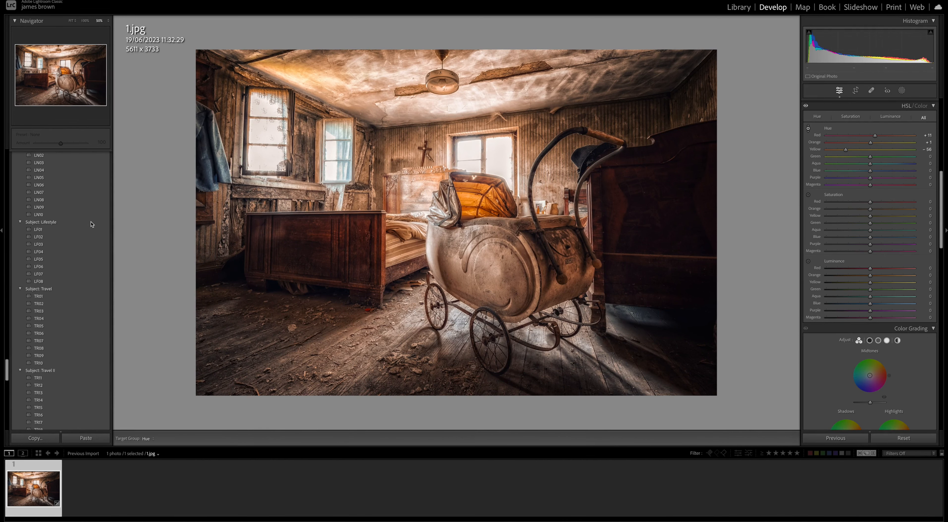
pyautogui.scroll(5, 92, 224)
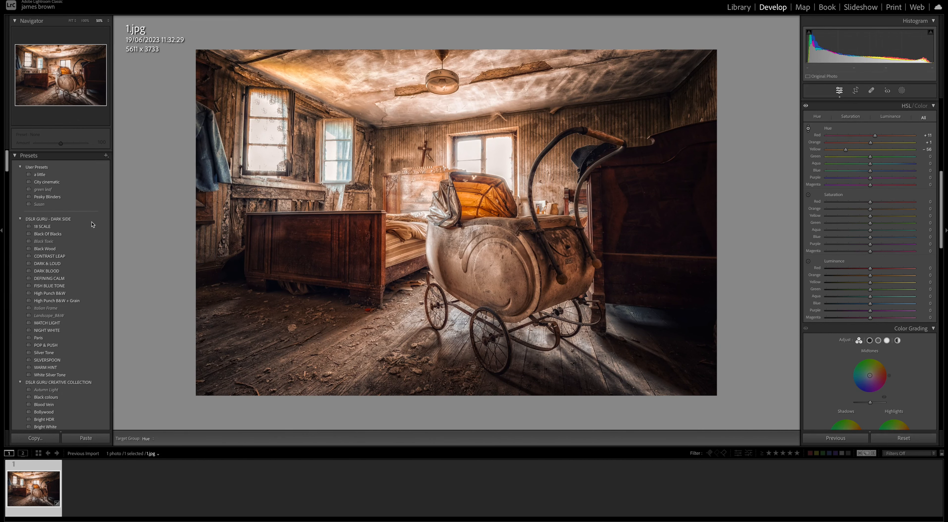
pyautogui.click(106, 154)
pyautogui.click(112, 162)
pyautogui.moveTo(622, 166); pyautogui.dragTo(490, 84)
pyautogui.click(383, 245)
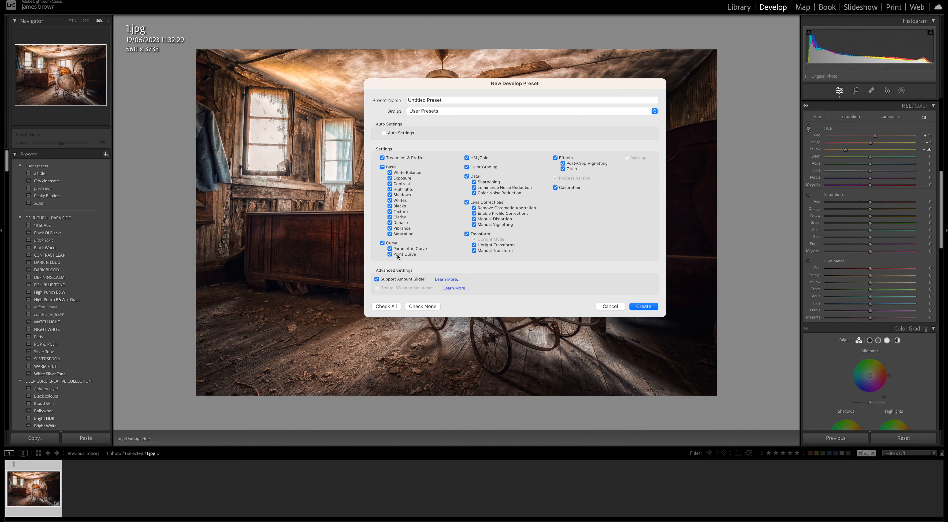
pyautogui.click(383, 243)
pyautogui.click(390, 249)
pyautogui.click(390, 255)
pyautogui.click(383, 244)
pyautogui.click(610, 307)
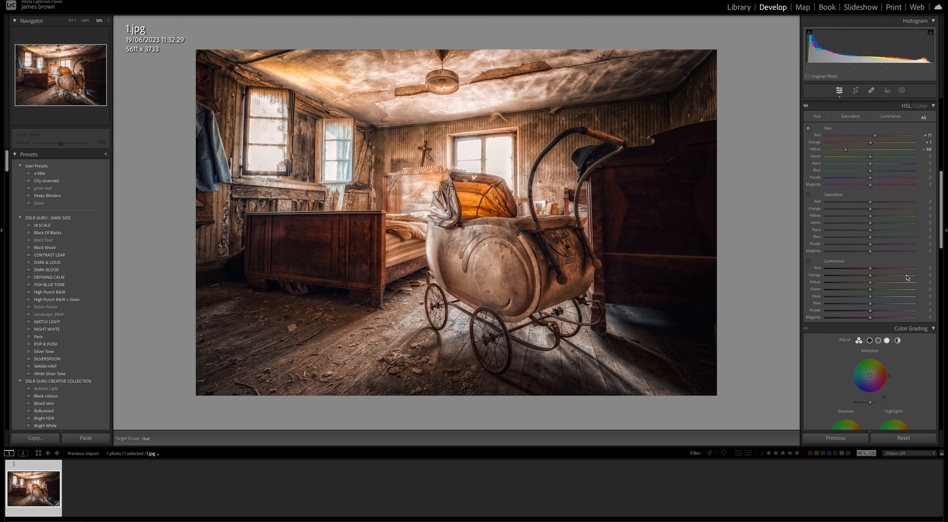
# - Add a point in the brighter tones of the point curve at about input 176, output 186
pyautogui.scroll(4, 903, 266)
pyautogui.scroll(2, 903, 267)
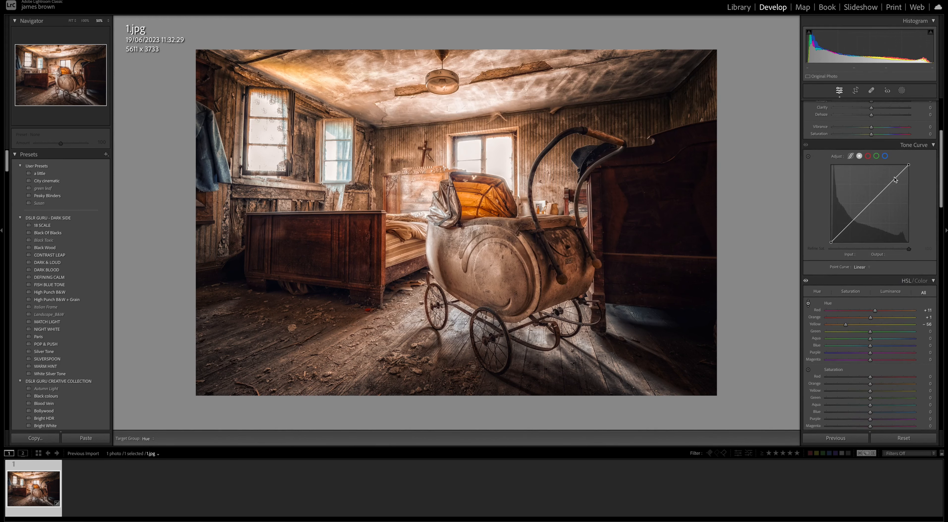
pyautogui.click(885, 185)
pyautogui.moveTo(885, 186); pyautogui.dragTo(882, 186)
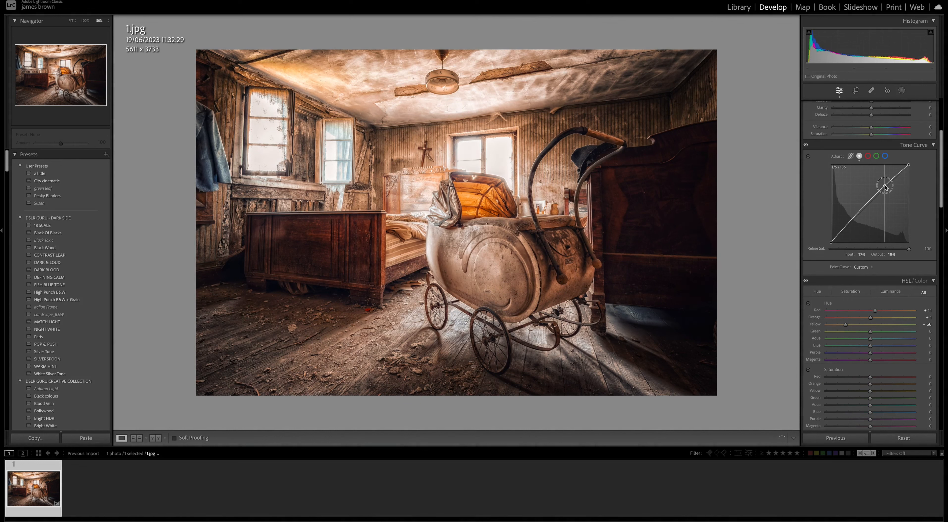
# - Switch to the parametric curve and set Highlights to about +38, Lights to about -15 and Darks to about +18
pyautogui.click(851, 156)
pyautogui.moveTo(871, 266); pyautogui.dragTo(890, 269)
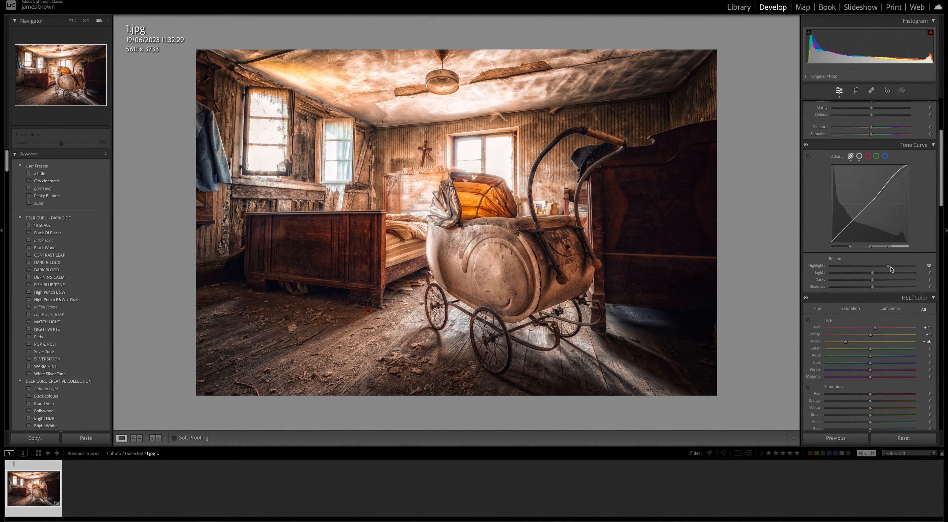
pyautogui.scroll(1, 897, 278)
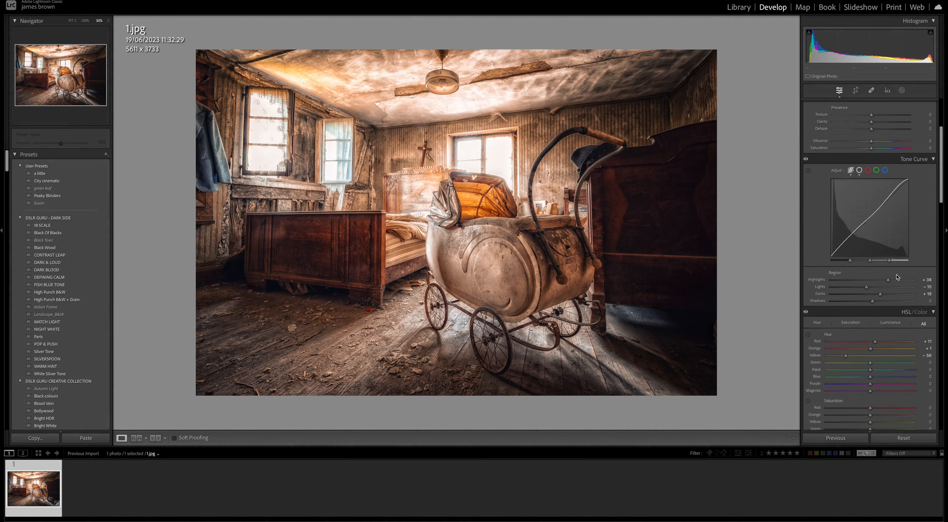
# - Examine the process versions available under Calibration and keep Version 6 (Current)
pyautogui.scroll(-10, 896, 279)
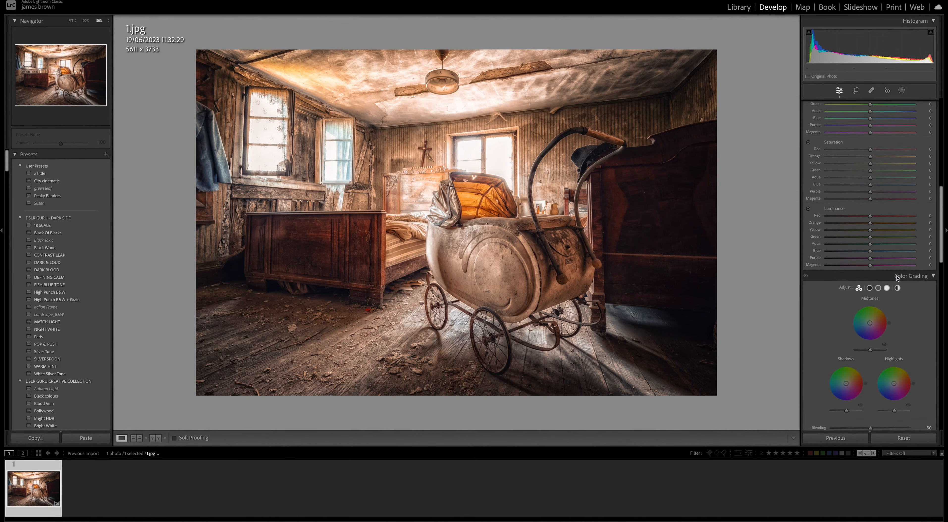
pyautogui.scroll(-12, 896, 280)
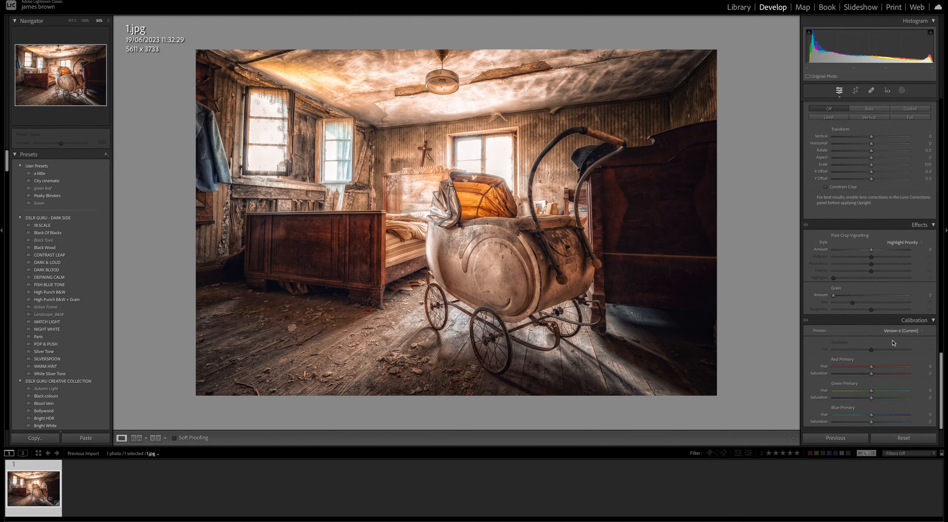
pyautogui.click(908, 331)
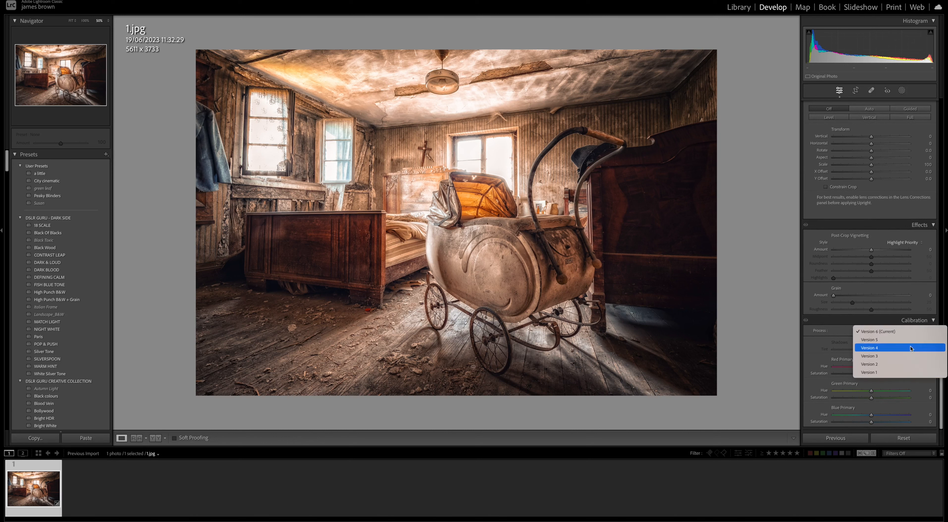
pyautogui.click(914, 332)
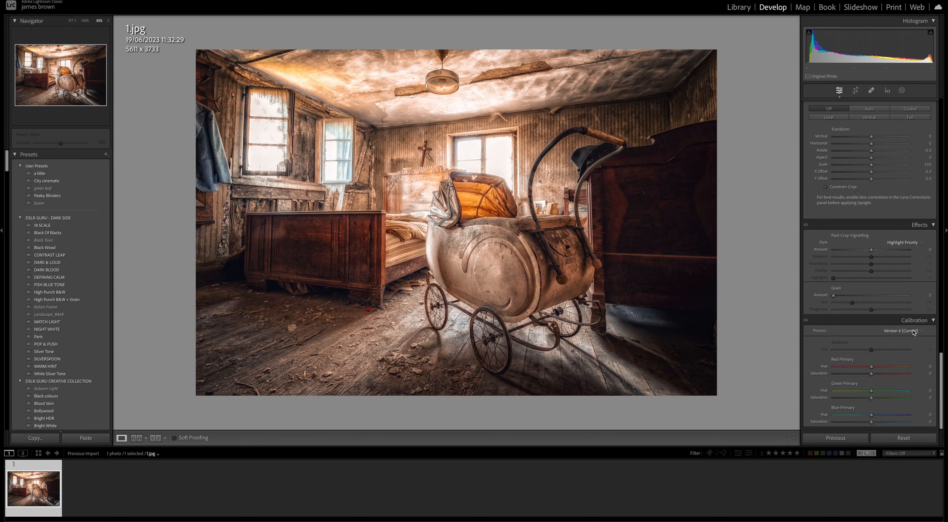
pyautogui.click(913, 333)
pyautogui.click(913, 332)
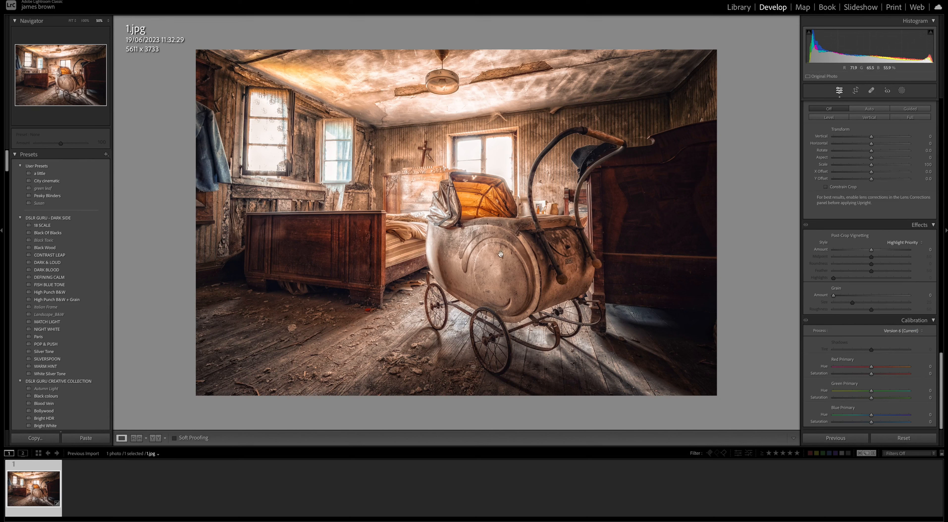